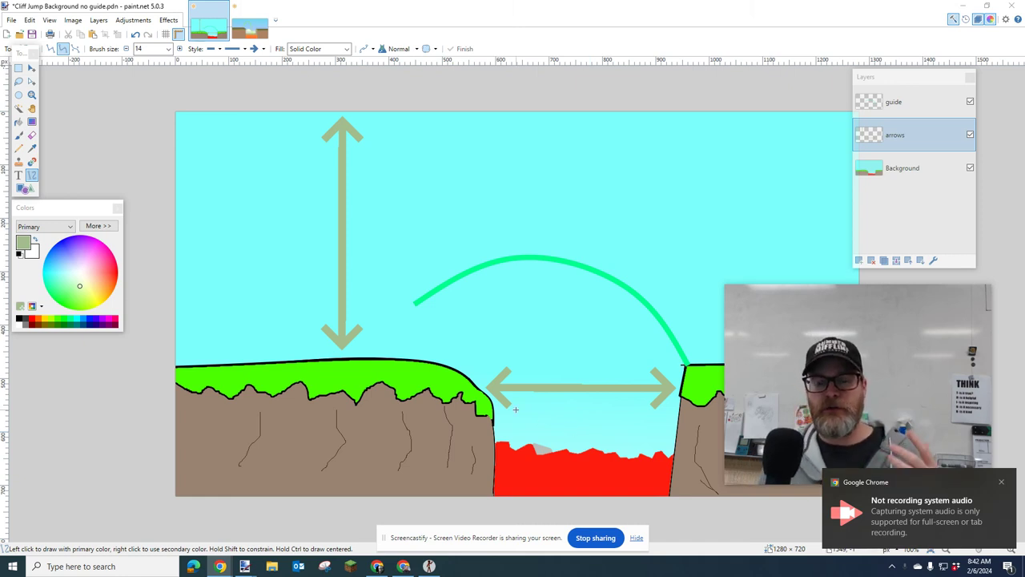
Hide the green guide layer while keeping the beige arrows layer visible over the cliff scene
mouse_move(727, 283)
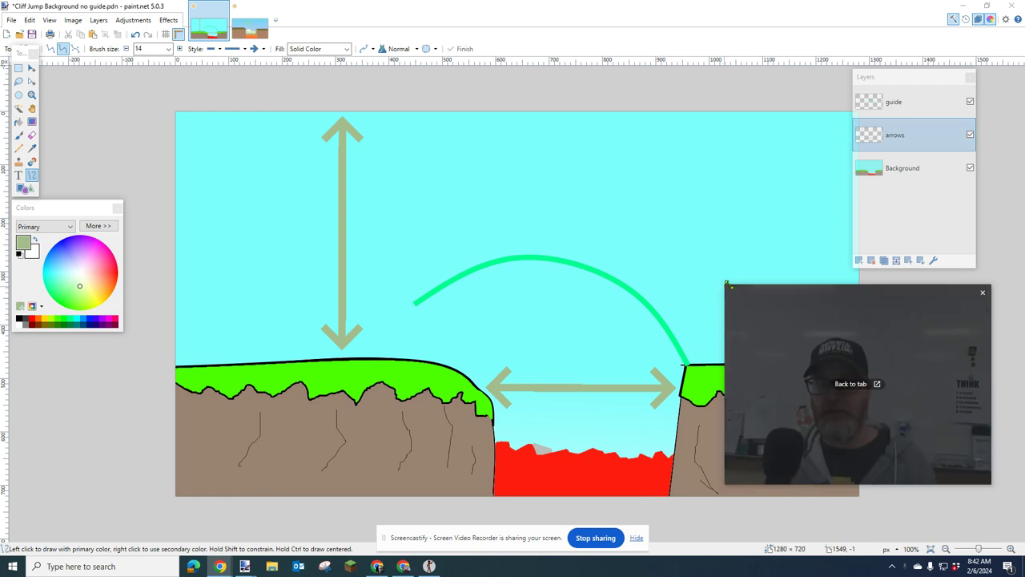
drag(727, 283, 795, 334)
drag(836, 375, 862, 381)
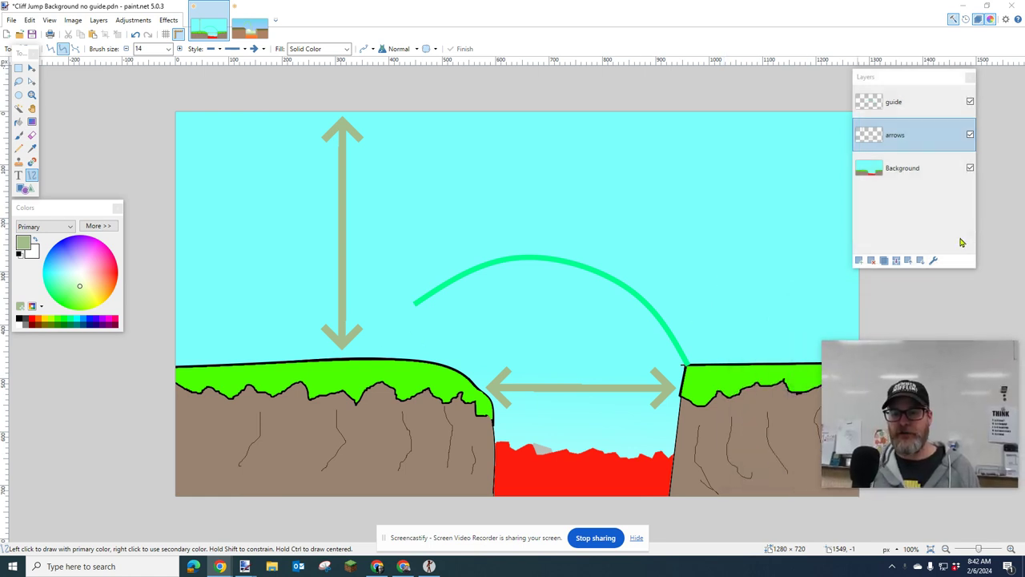
click(970, 136)
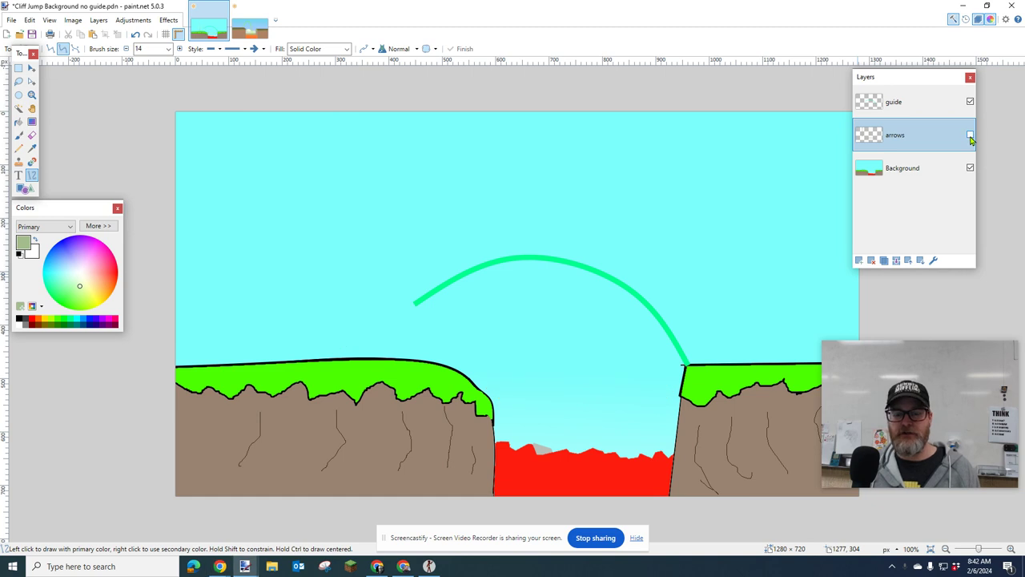
click(970, 102)
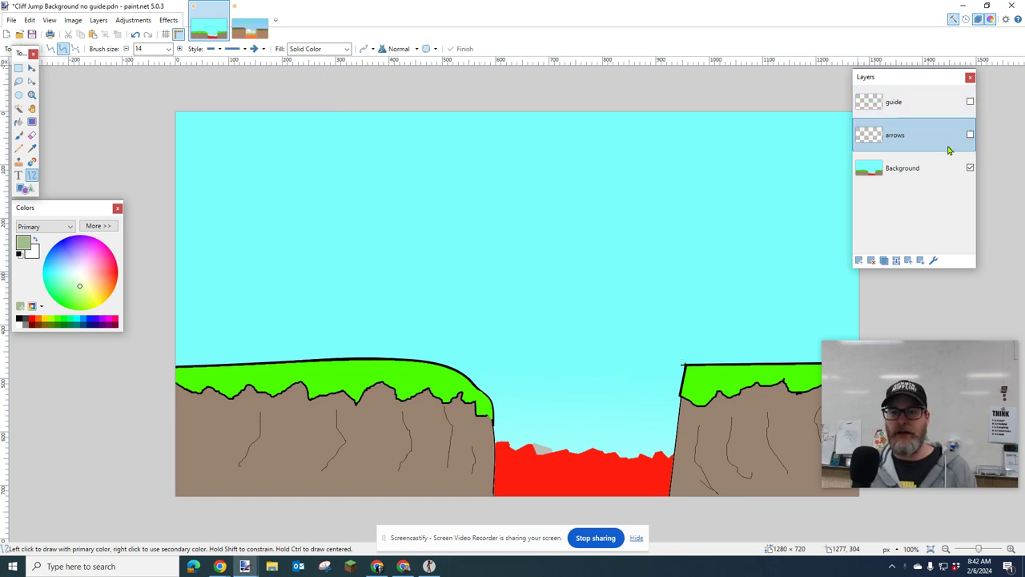
click(970, 135)
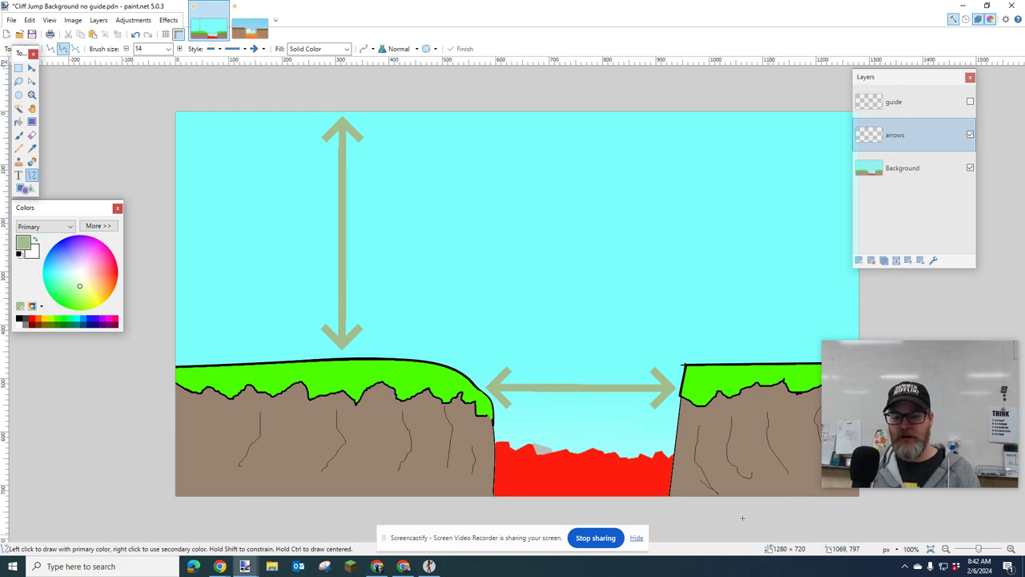
click(71, 20)
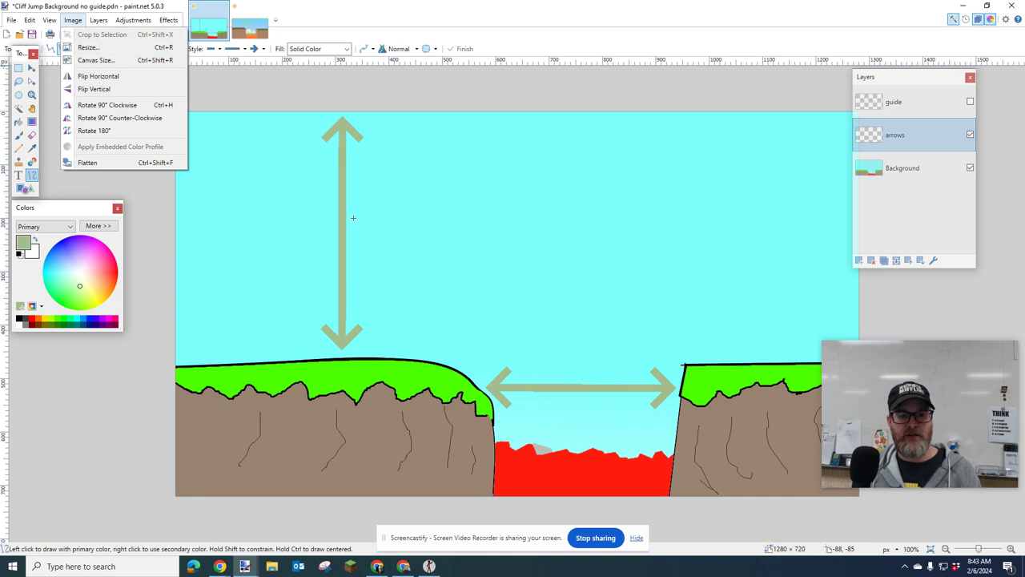
click(128, 47)
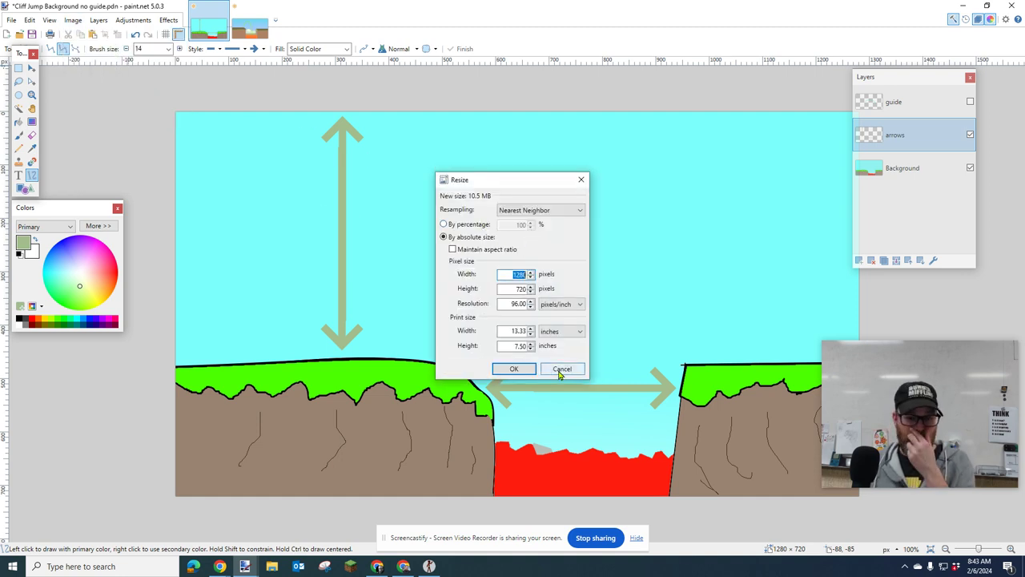
click(561, 370)
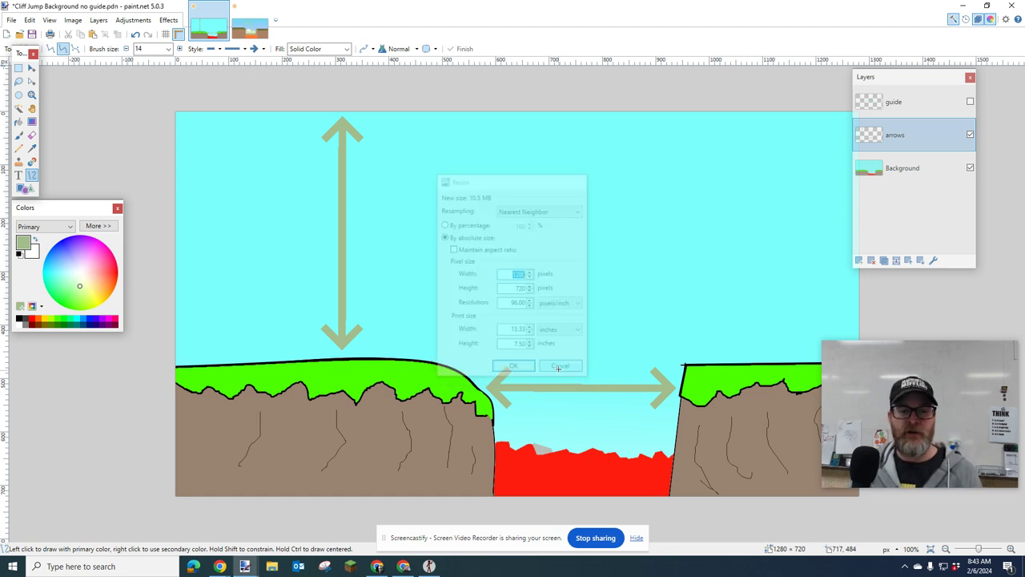
Hide the arrows layer and make the green jump-arc guide layer visible again
click(969, 136)
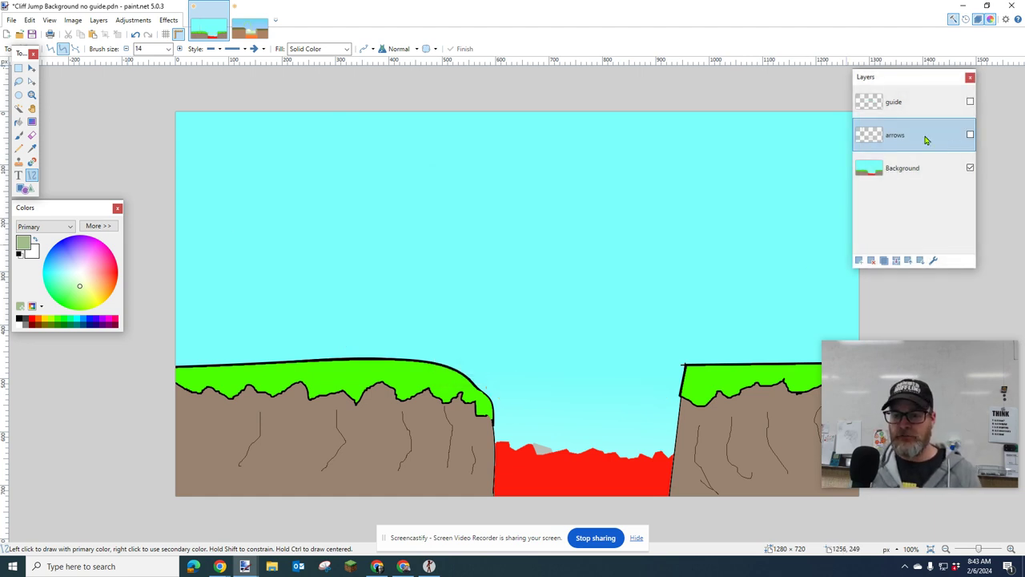
click(871, 374)
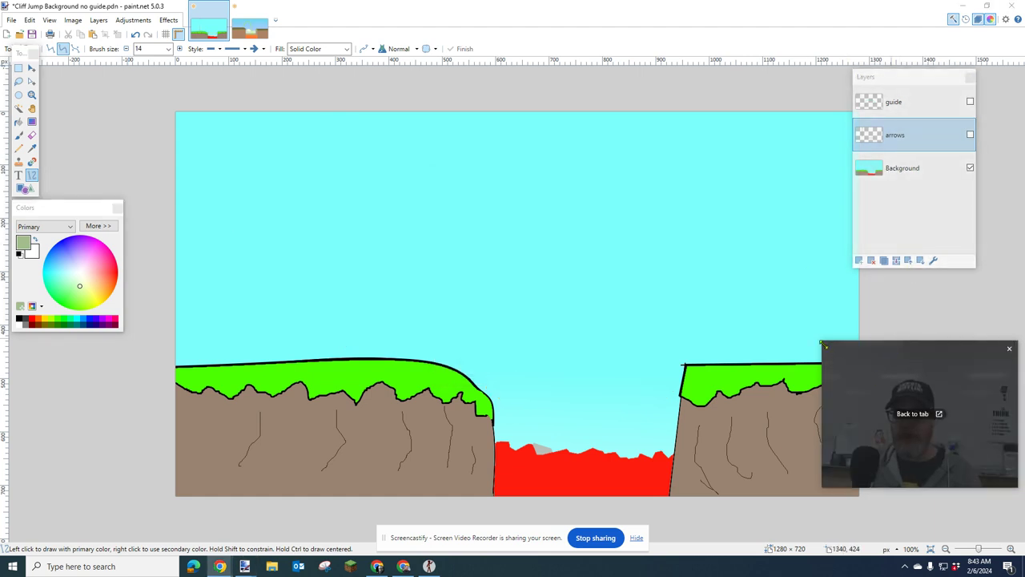
drag(821, 345, 884, 316)
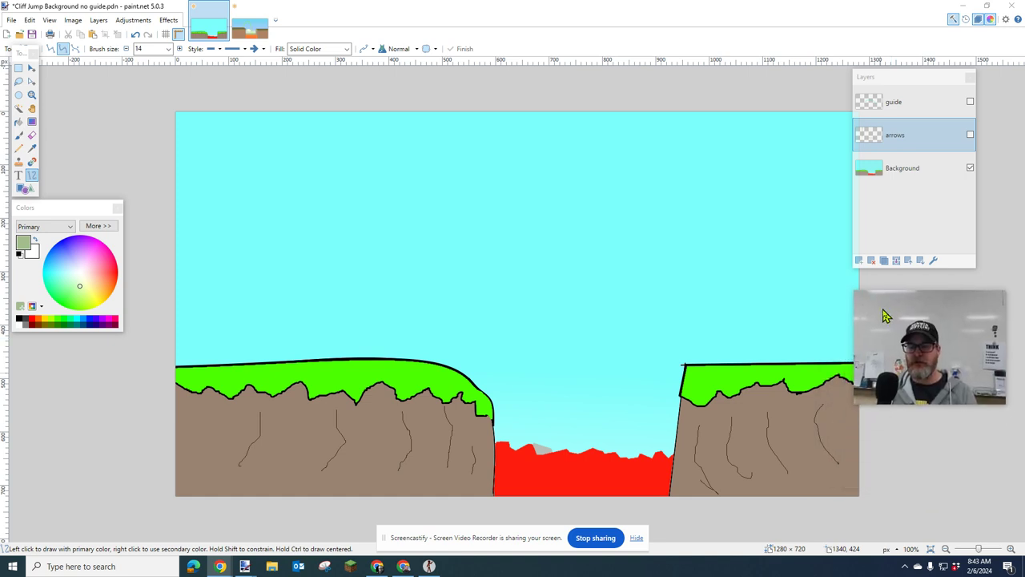
mouse_move(872, 320)
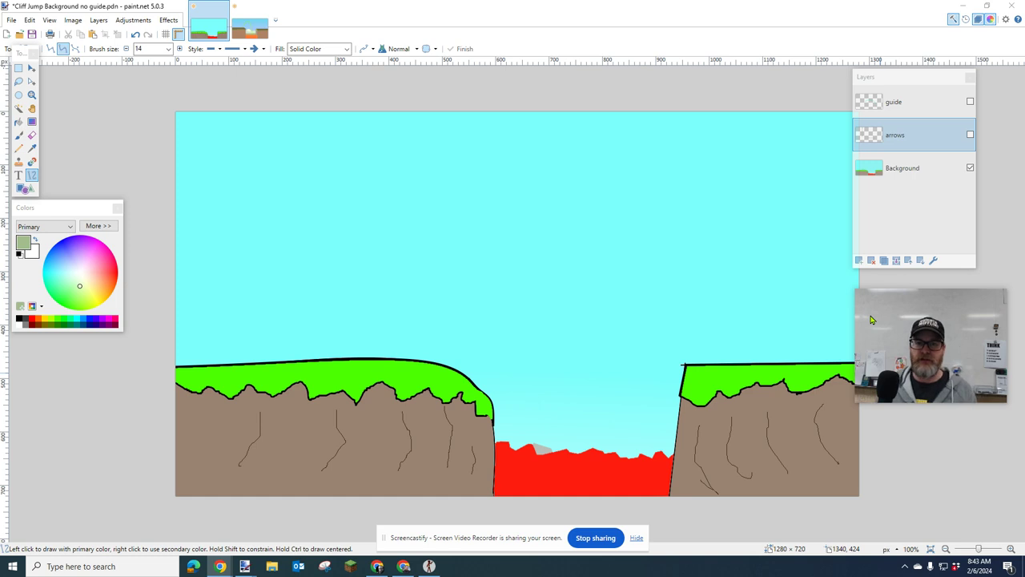
click(971, 105)
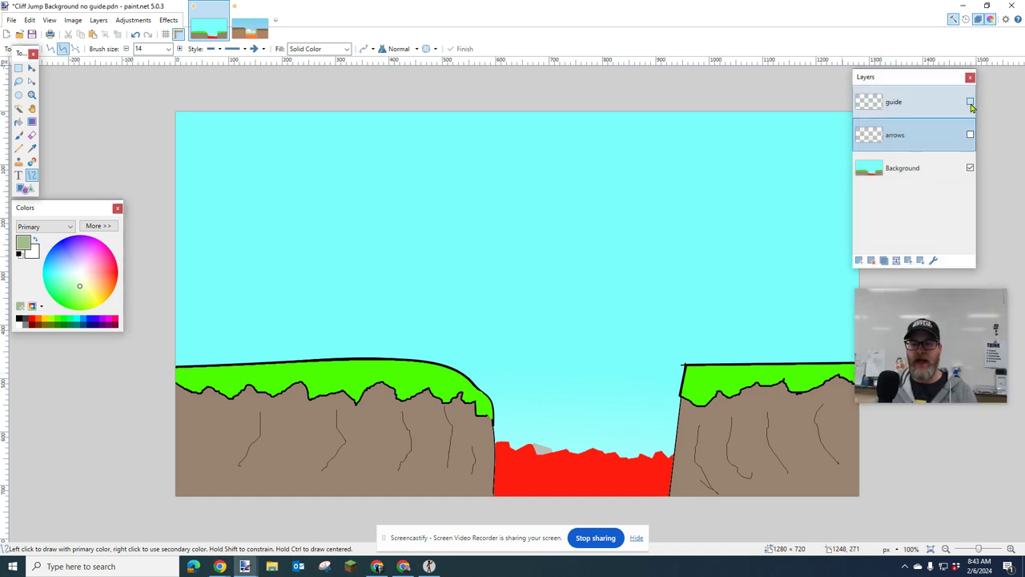
click(970, 103)
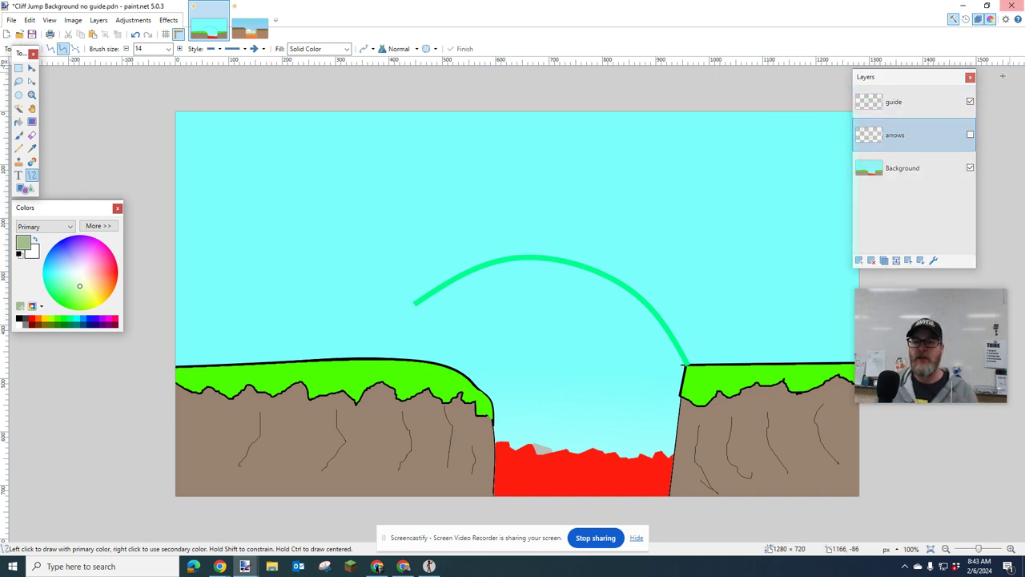
Hide the guide and add a new empty Layer 4 above the arrows layer
click(970, 101)
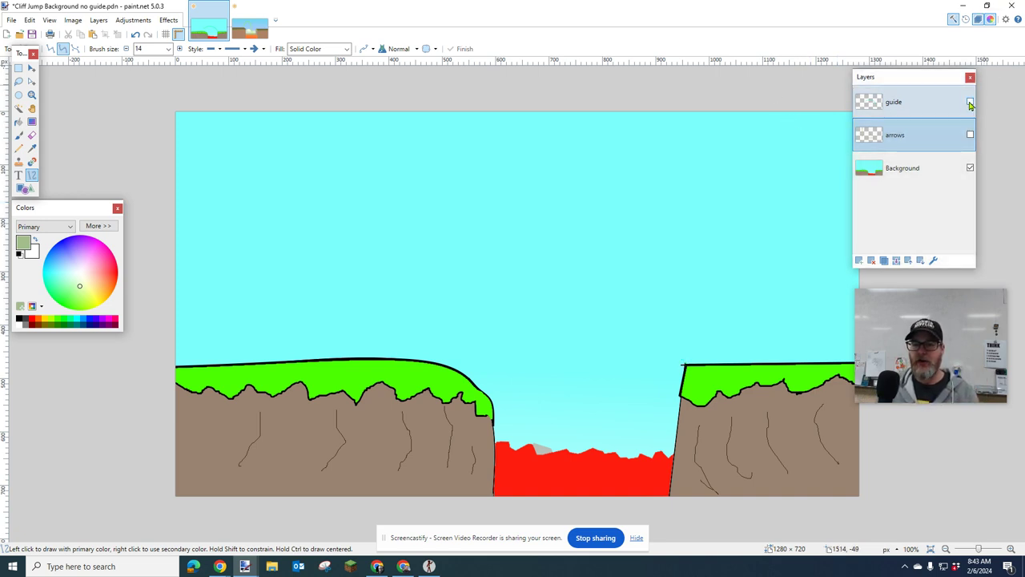
click(858, 259)
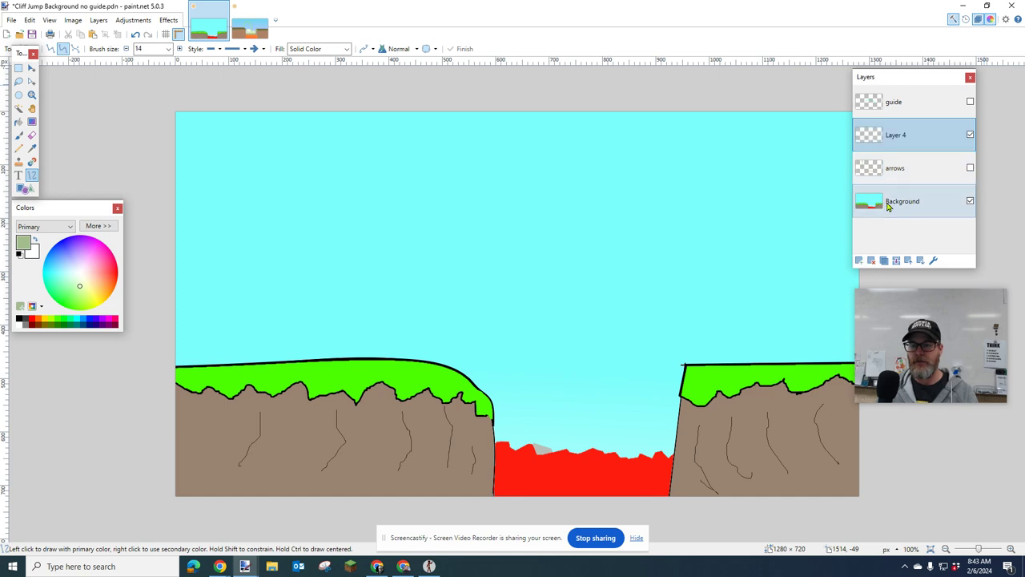
click(970, 201)
click(969, 201)
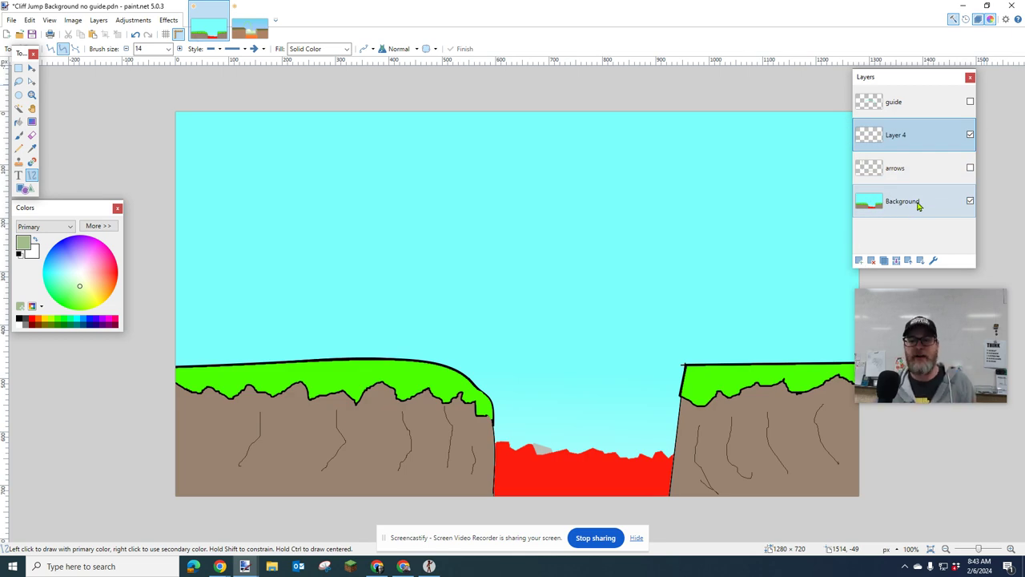
Briefly check the guide arc, hide it again, and select Layer 4 for drawing
click(906, 104)
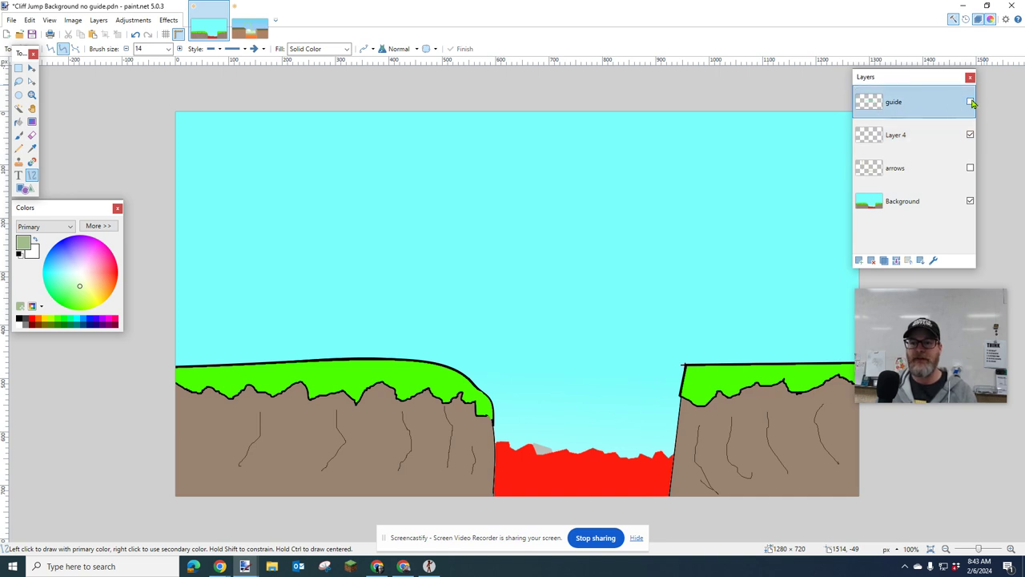
click(970, 103)
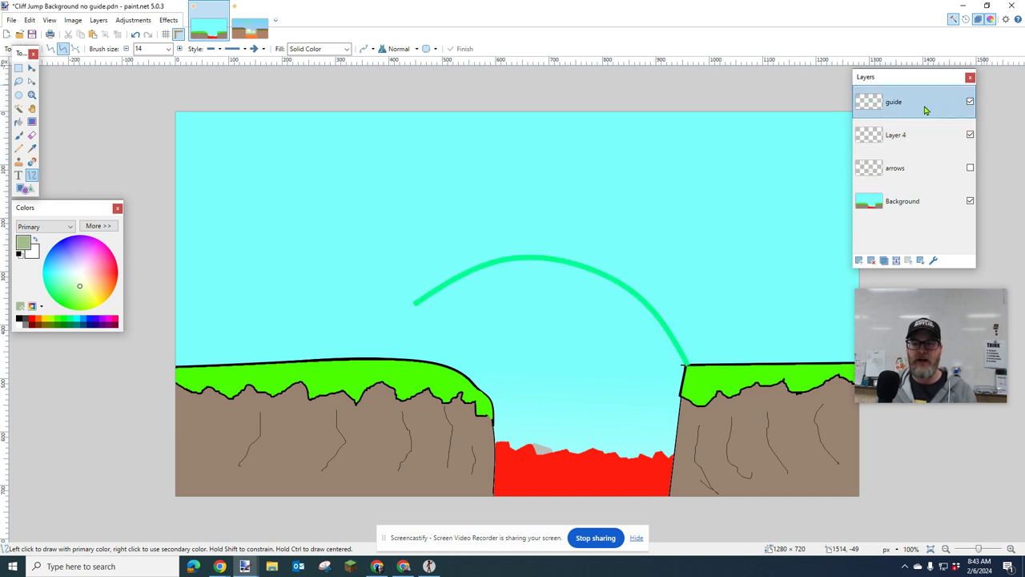
click(969, 102)
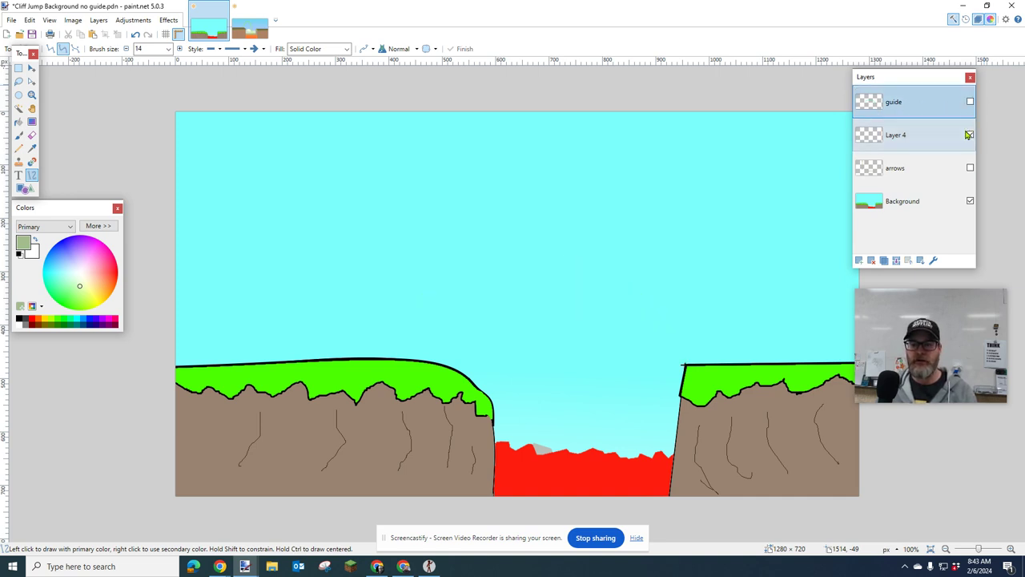
click(909, 138)
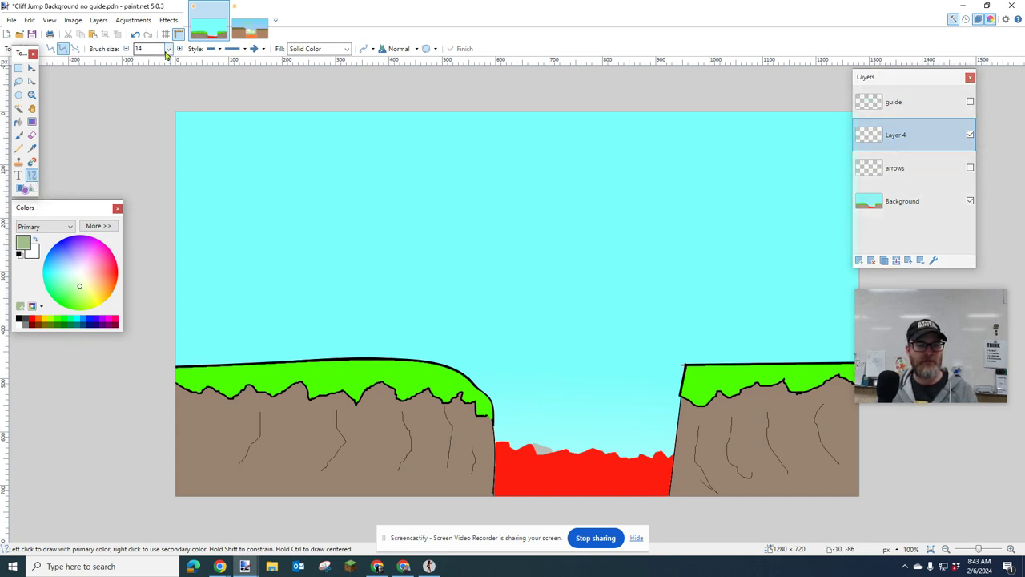
Draw a darker green line from the left cliff to the right cliff, with no arrowhead and rounded ends
drag(70, 285, 62, 298)
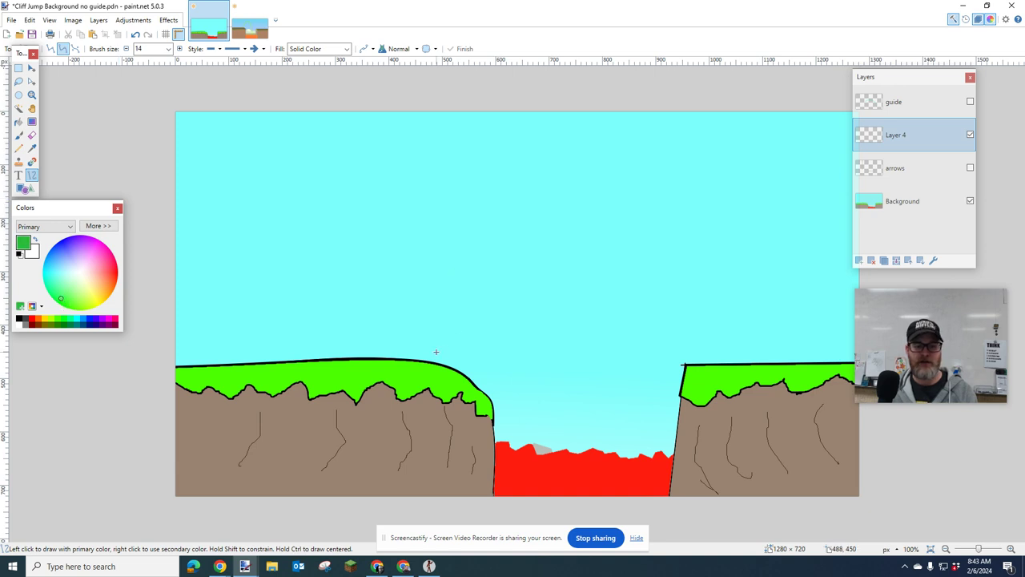
drag(433, 362, 688, 361)
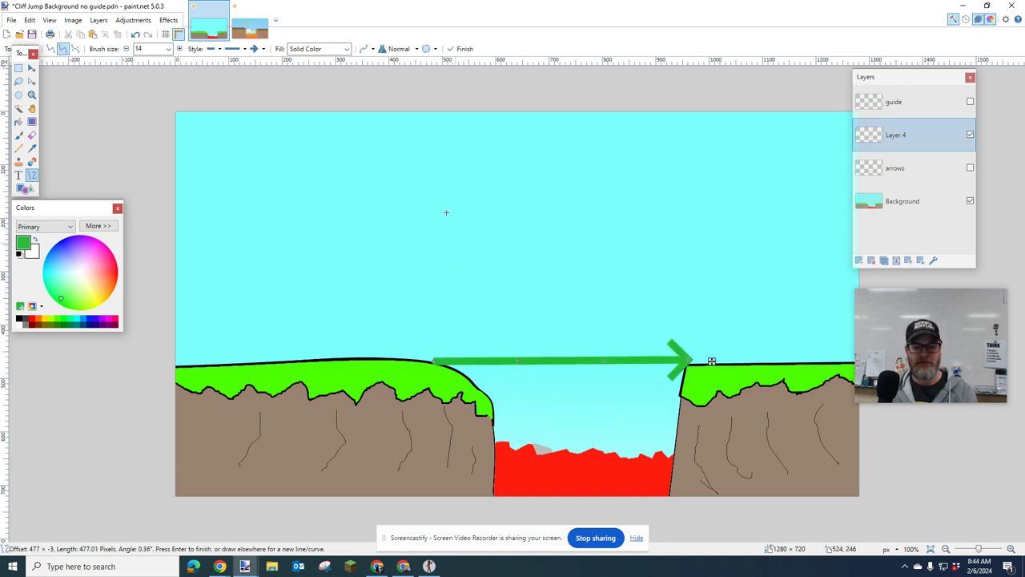
click(263, 50)
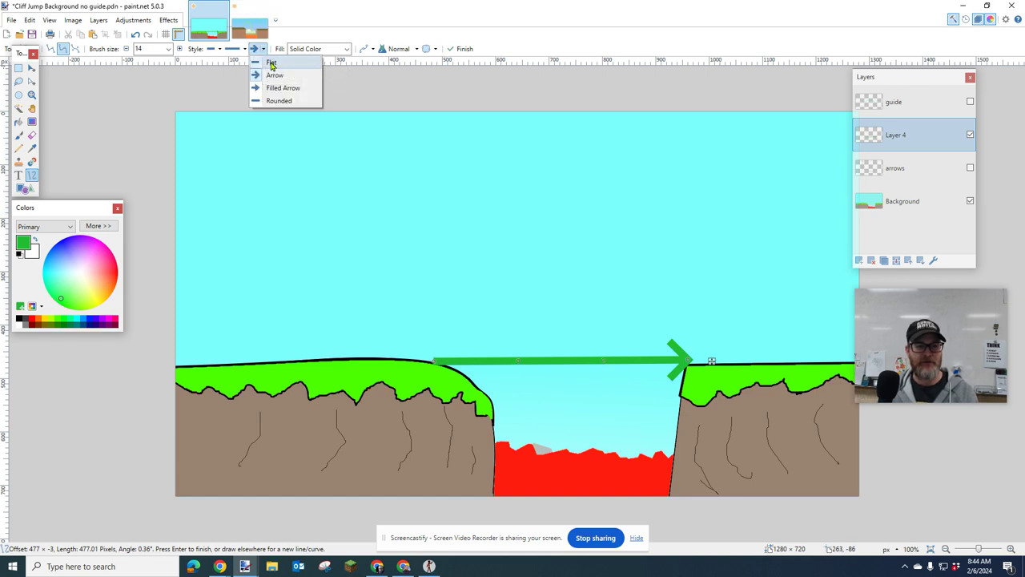
click(271, 63)
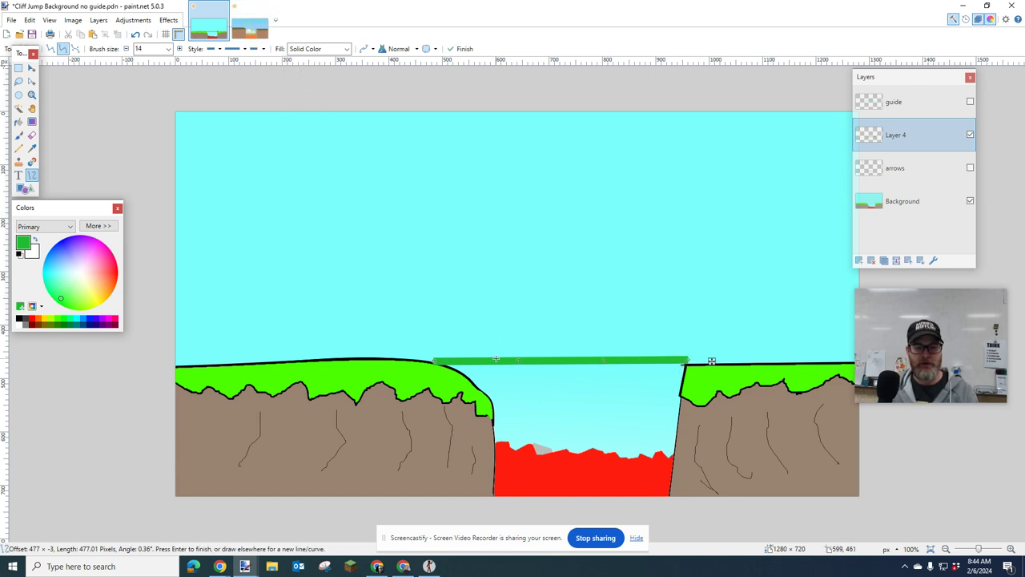
click(254, 54)
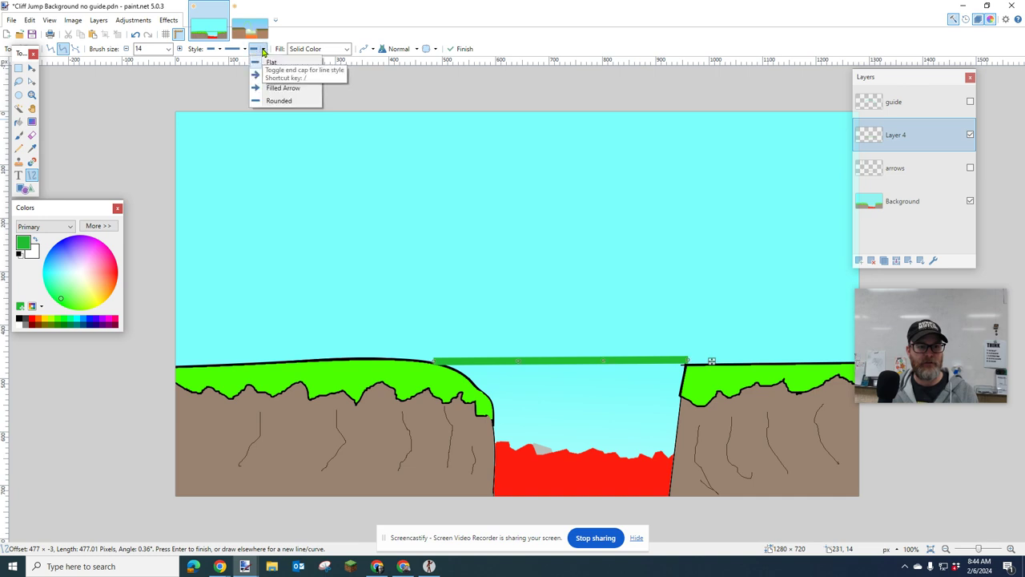
click(270, 100)
click(440, 194)
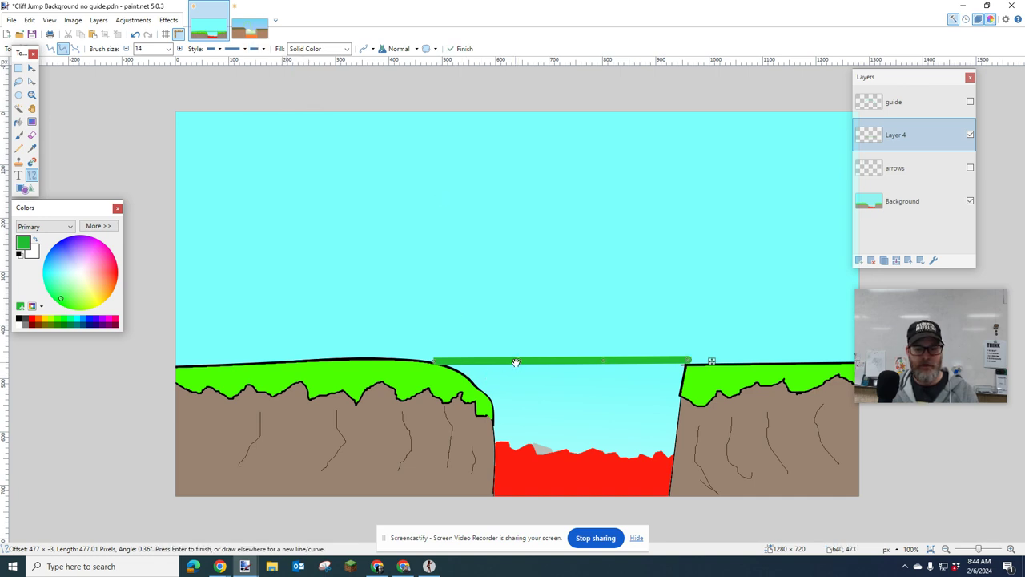
Bend the green line into a tall arch that lands exactly on the right cliff edge
drag(519, 361, 520, 290)
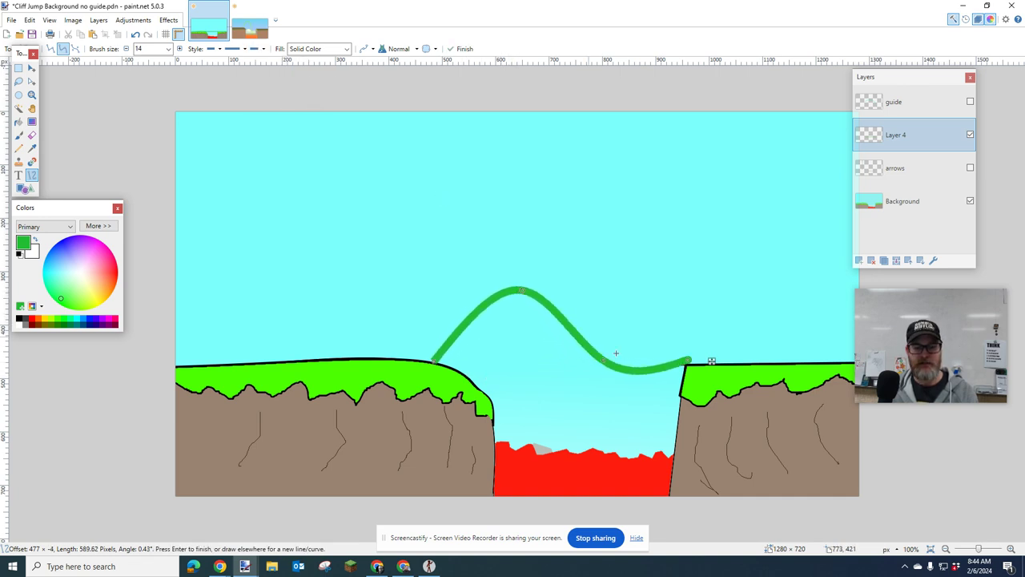
drag(609, 361, 637, 286)
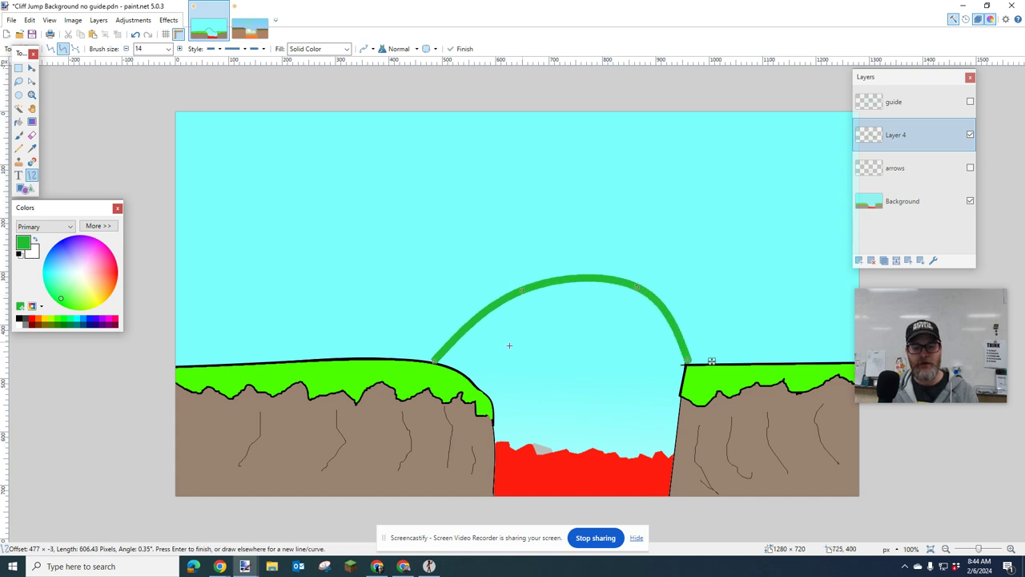
drag(435, 360, 421, 305)
drag(524, 295, 499, 249)
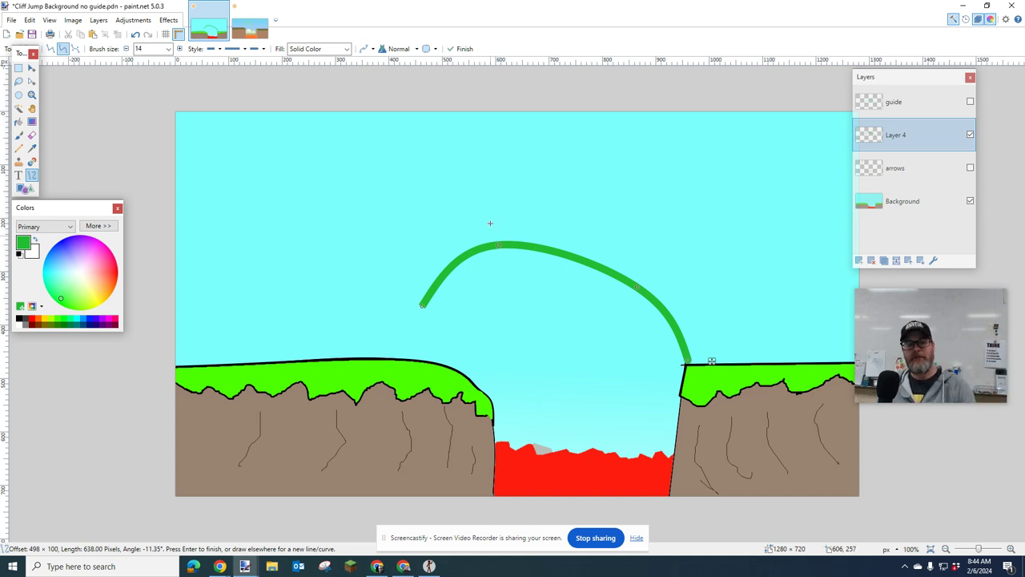
drag(635, 287, 600, 245)
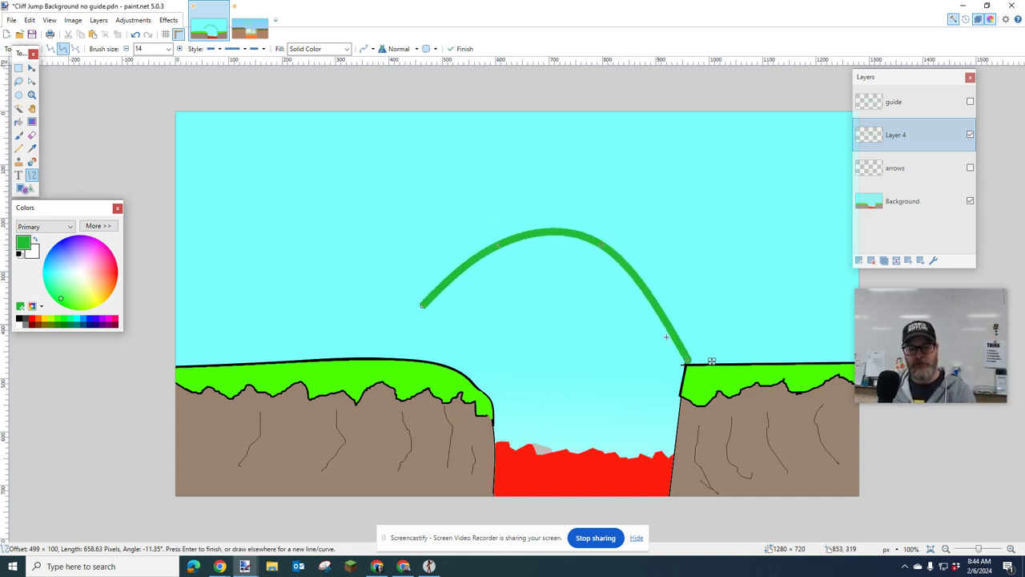
drag(689, 360, 675, 363)
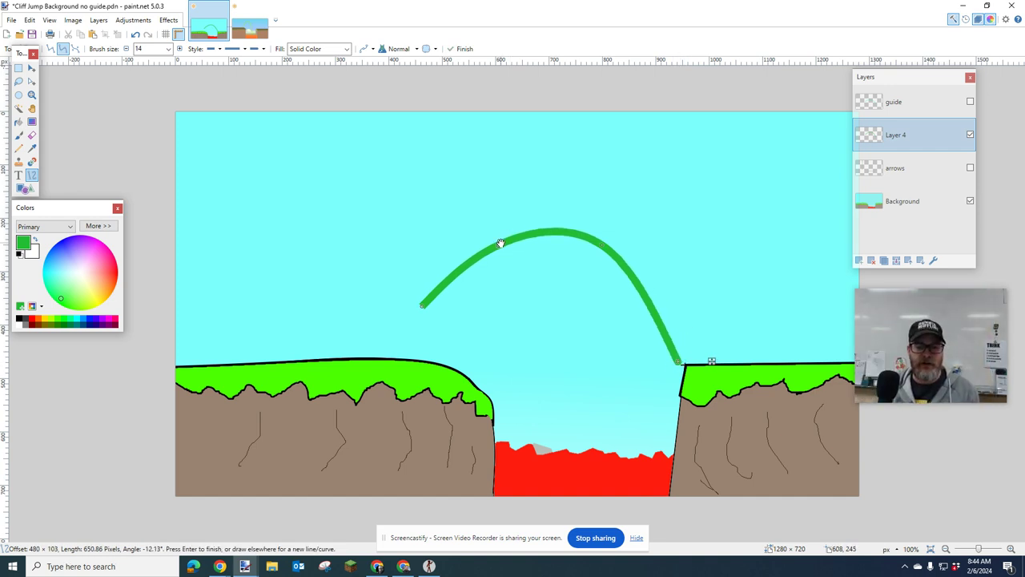
drag(501, 242, 547, 171)
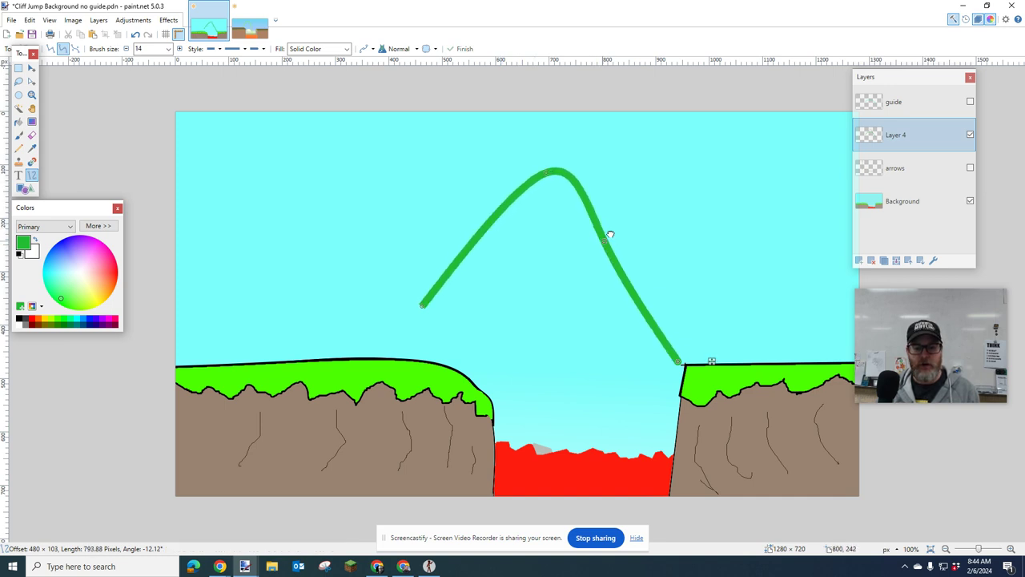
drag(610, 234, 635, 230)
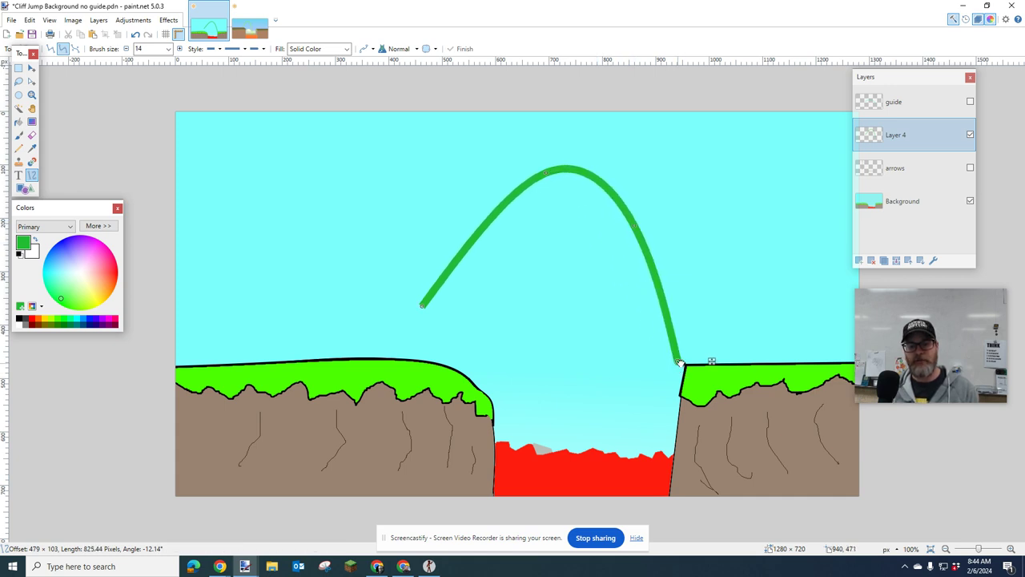
drag(678, 363, 682, 361)
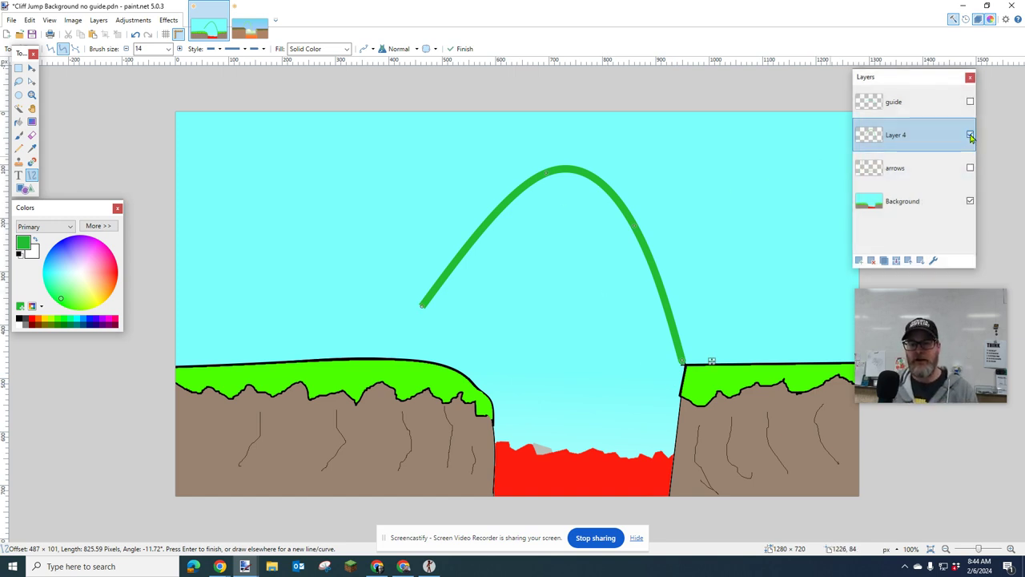
click(970, 134)
Show Layer 4 again and save to Downloads as PNG 'Clifff Jump with Arc', default settings, flattened
click(970, 134)
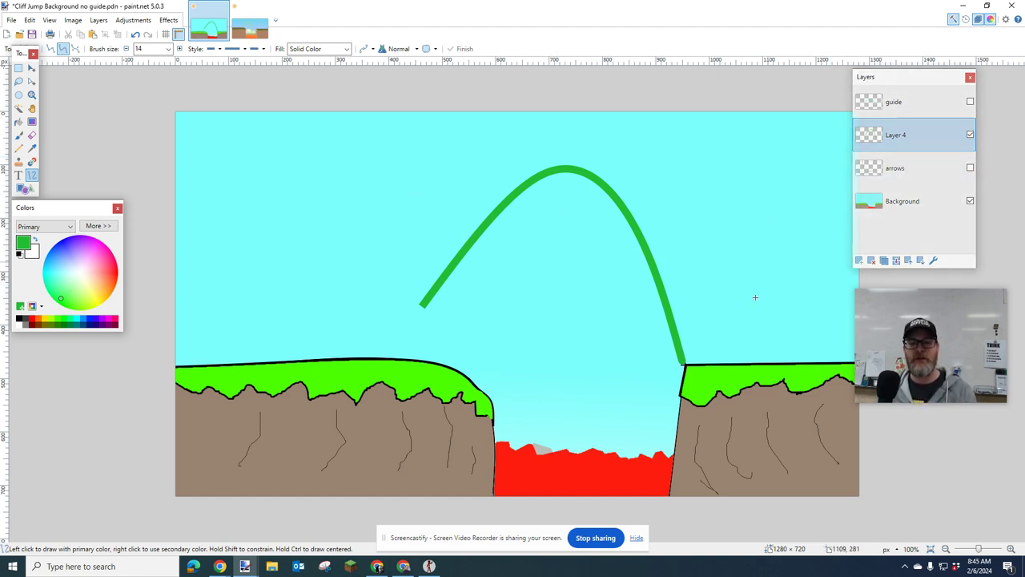
click(11, 20)
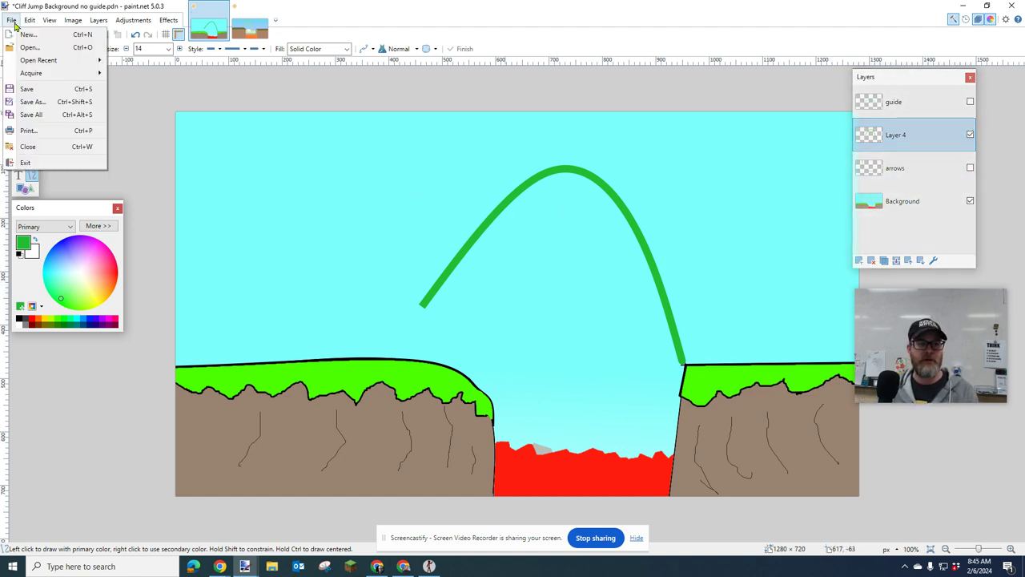
click(56, 101)
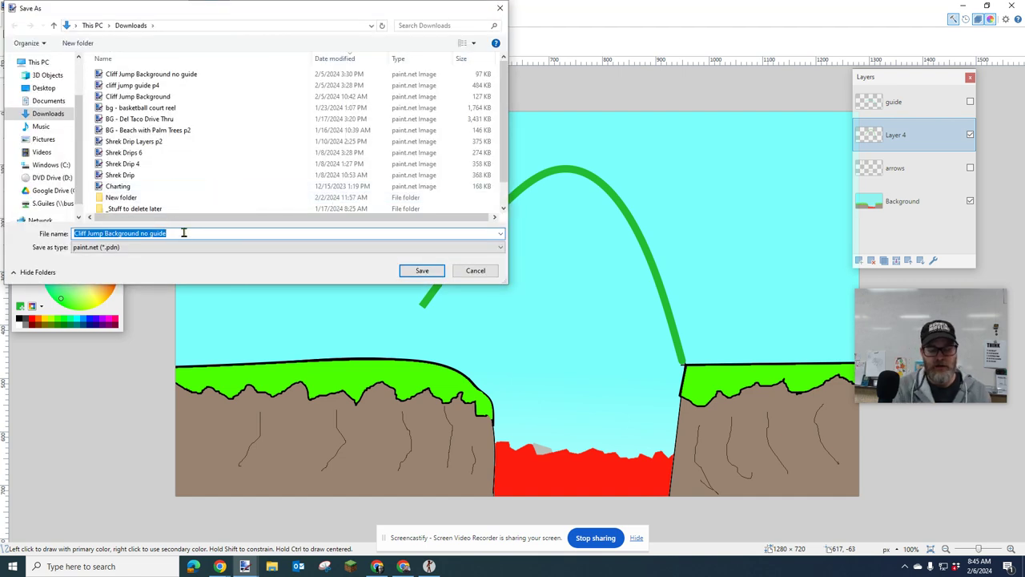
text(C)
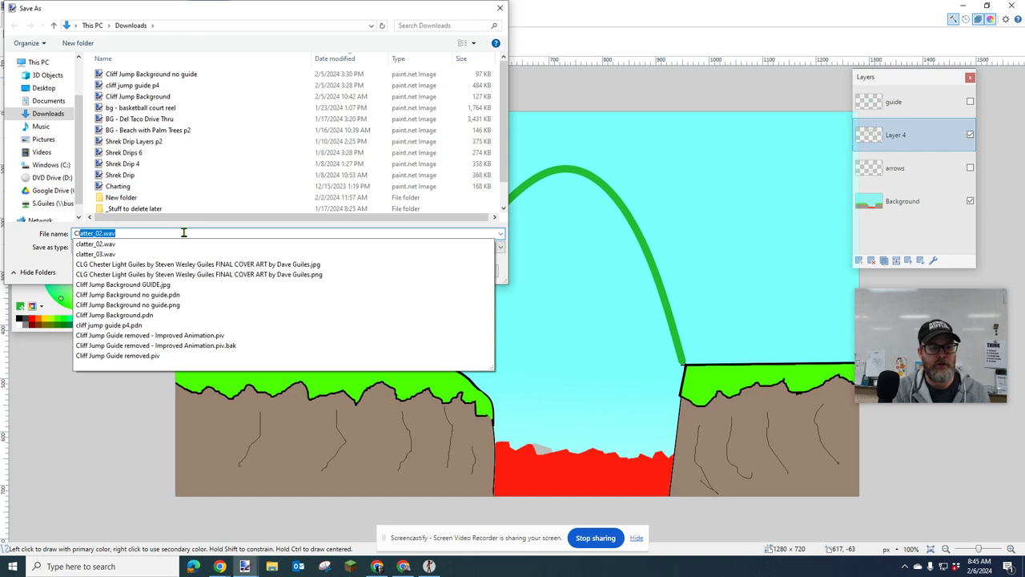
text(liff Jump with Arc)
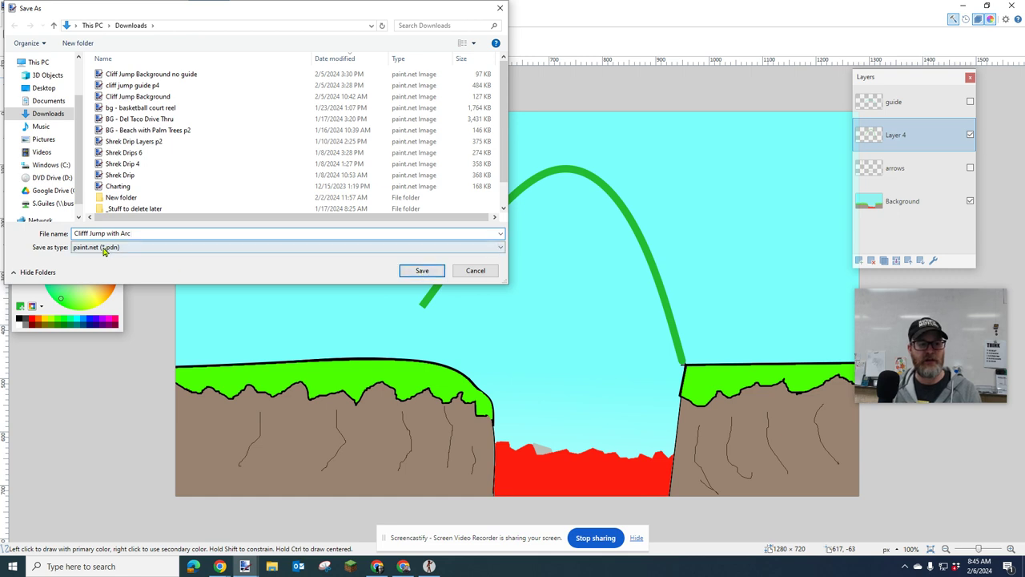
click(131, 250)
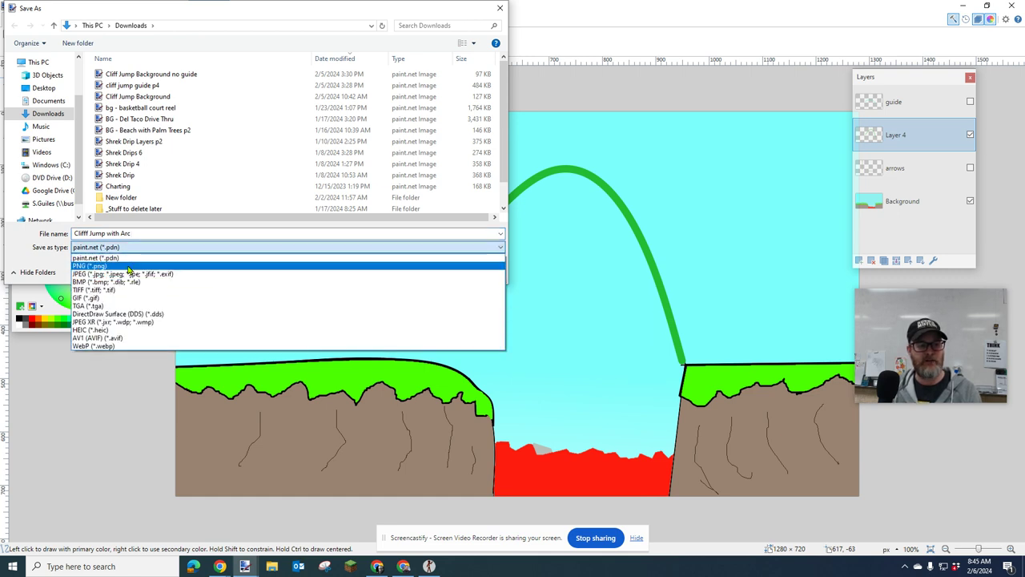
click(128, 267)
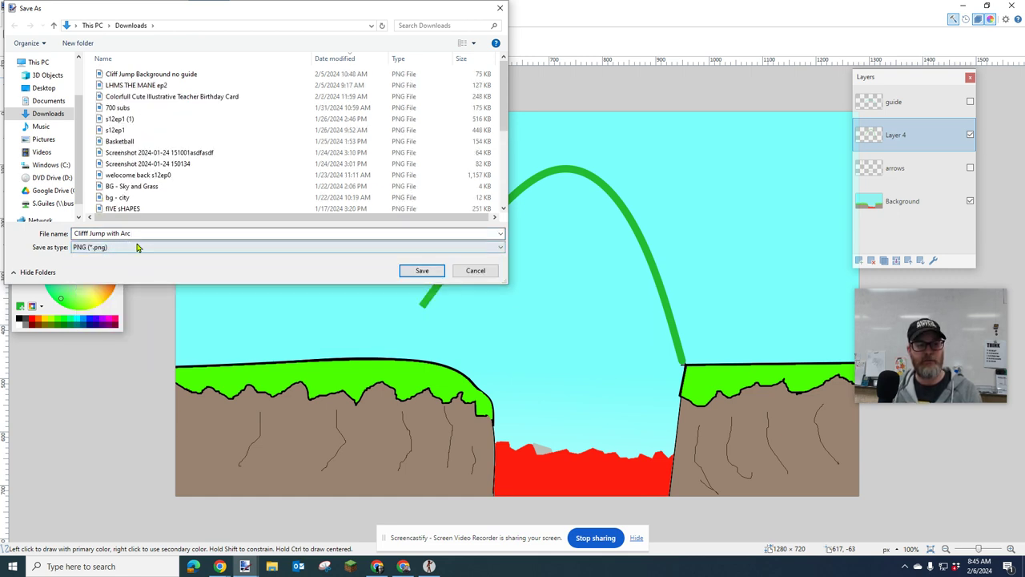
click(422, 271)
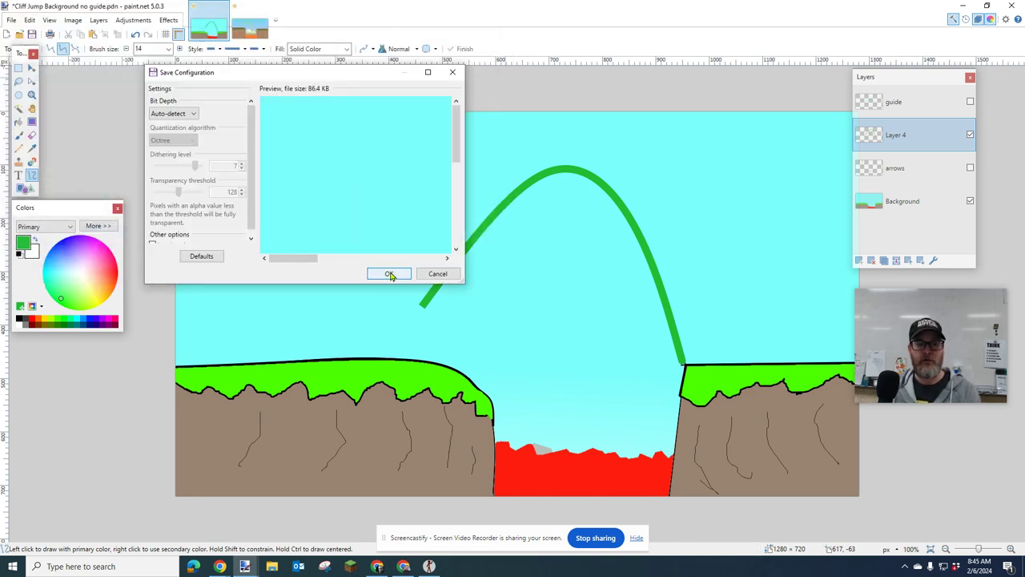
click(390, 274)
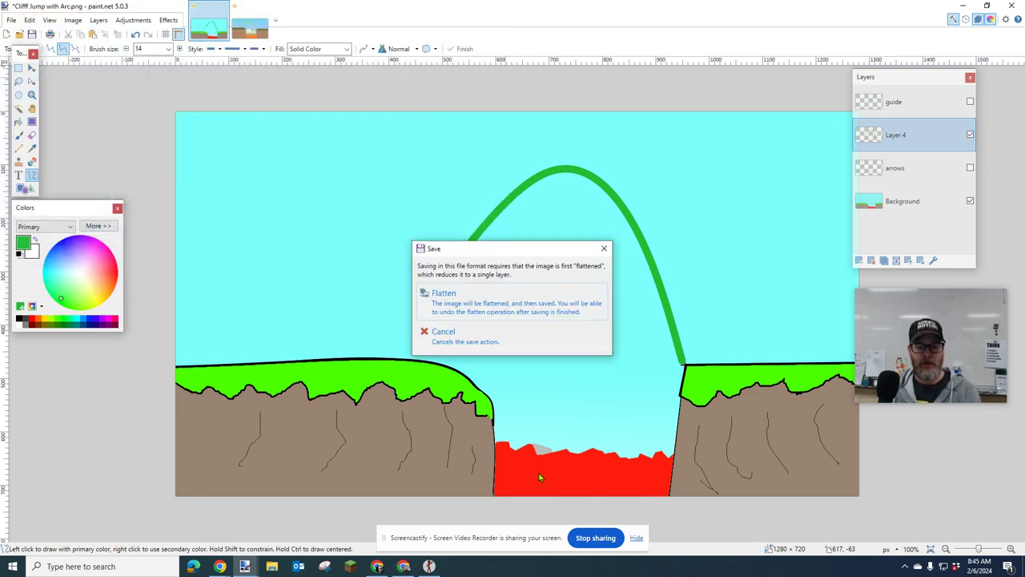
click(495, 313)
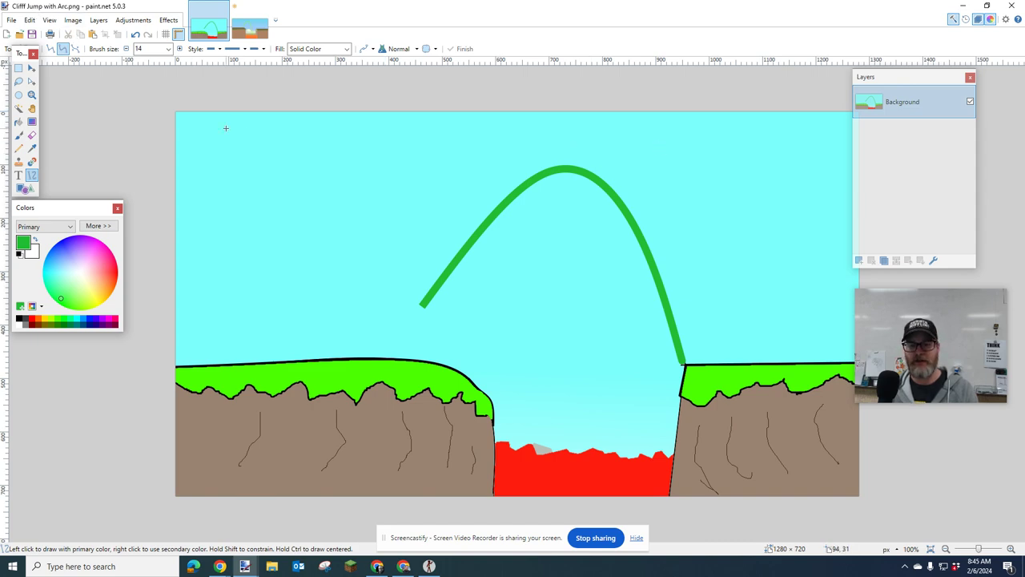
Undo the flatten, hide the arc on Layer 4, and start a Save As with PNG format
key(ctrl+z)
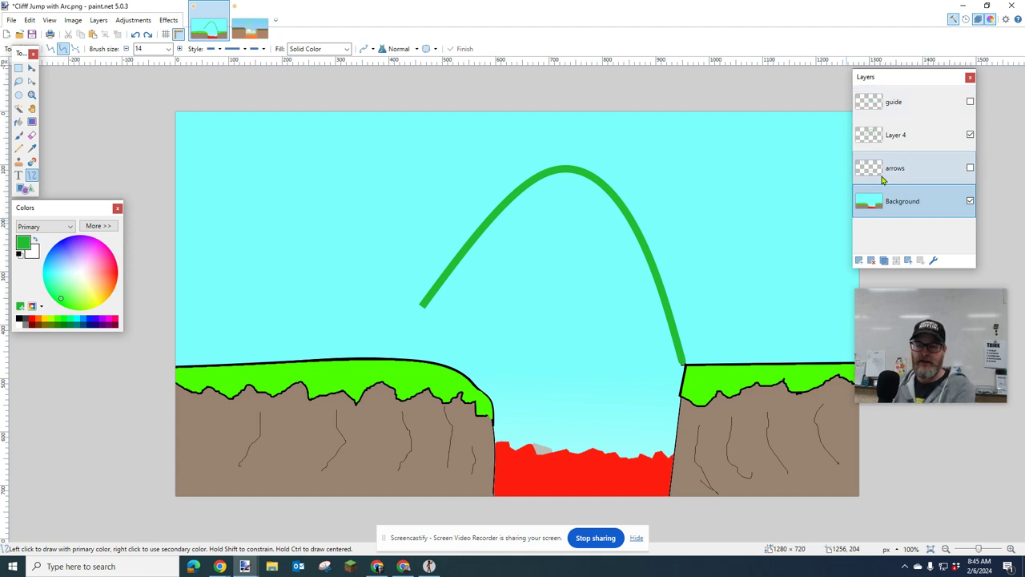
click(969, 135)
click(12, 20)
click(59, 105)
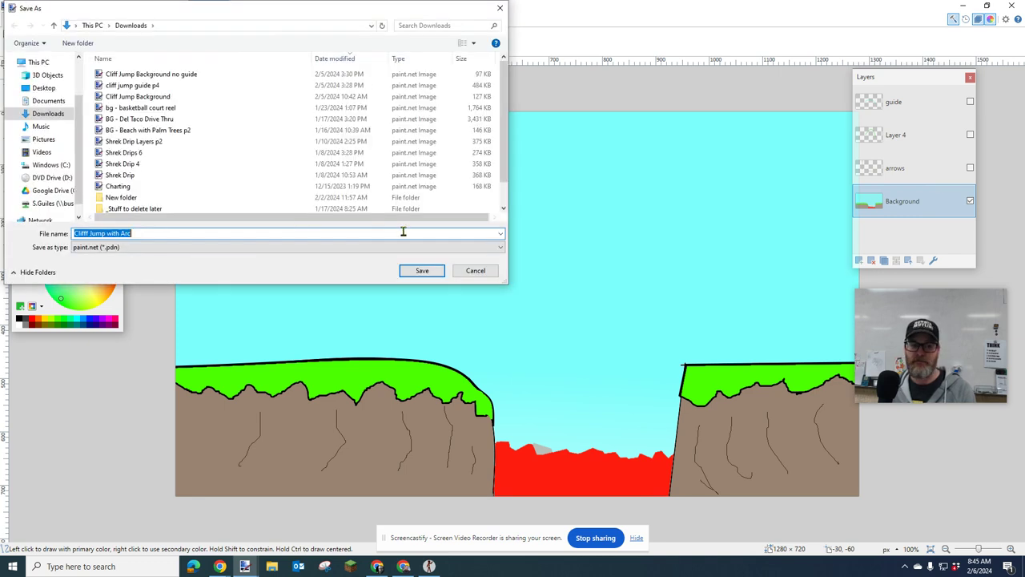
click(109, 231)
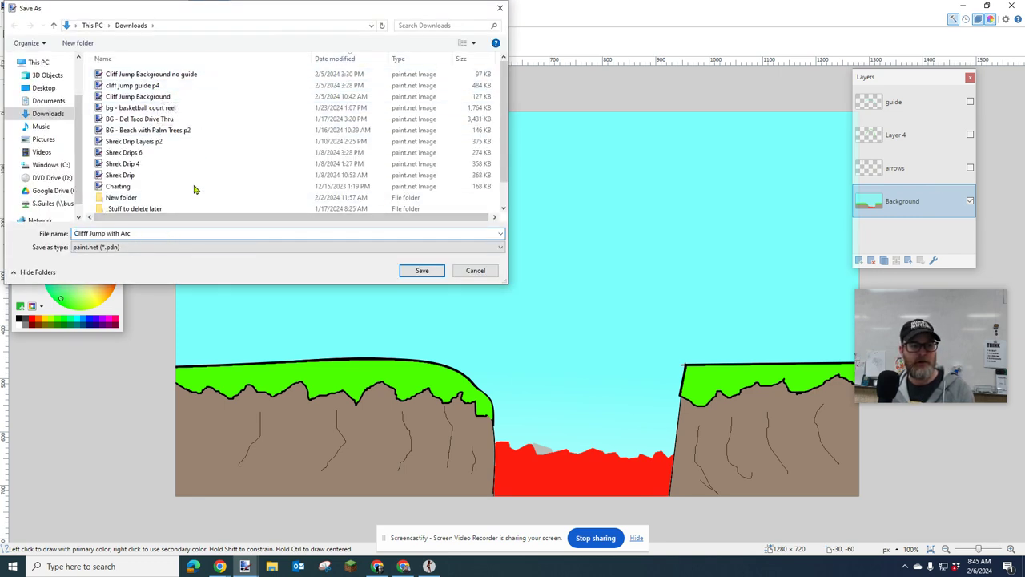
click(149, 247)
click(138, 270)
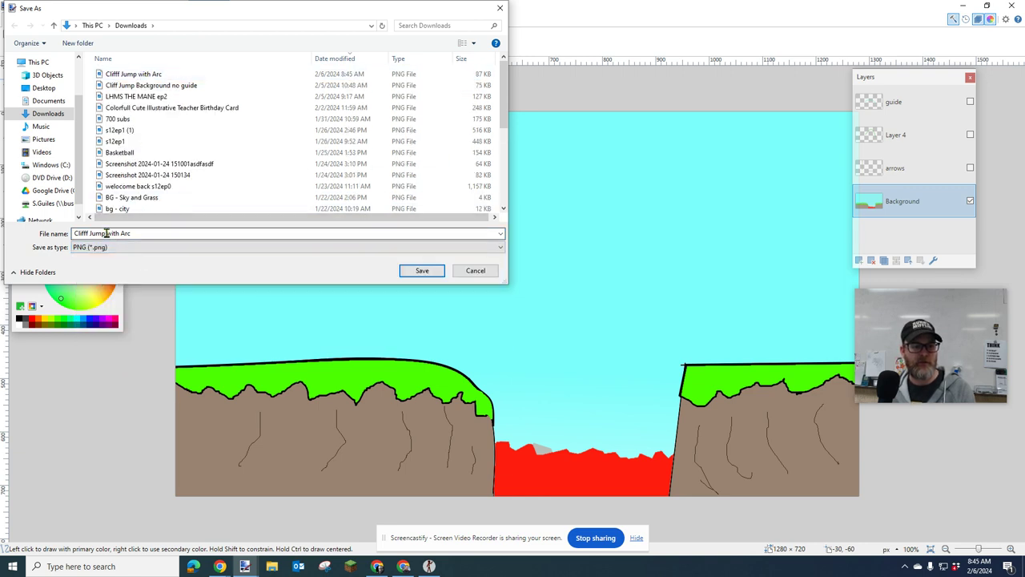
Remove 'with Arc' from the name and save as flattened PNG 'Clifff Jump' in Downloads
click(142, 233)
click(141, 233)
drag(107, 233, 141, 233)
key(BackSpace)
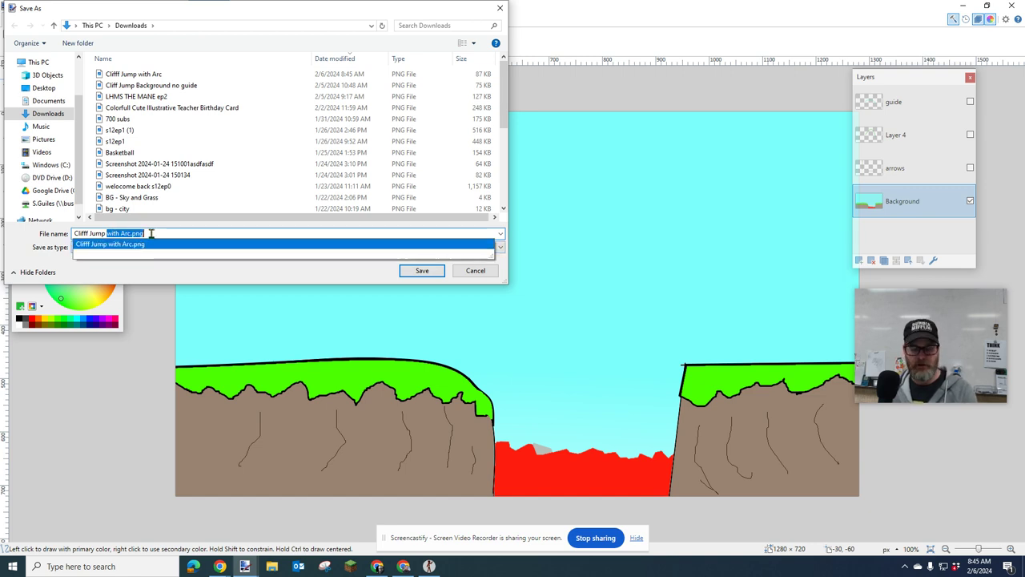
key(BackSpace)
click(422, 270)
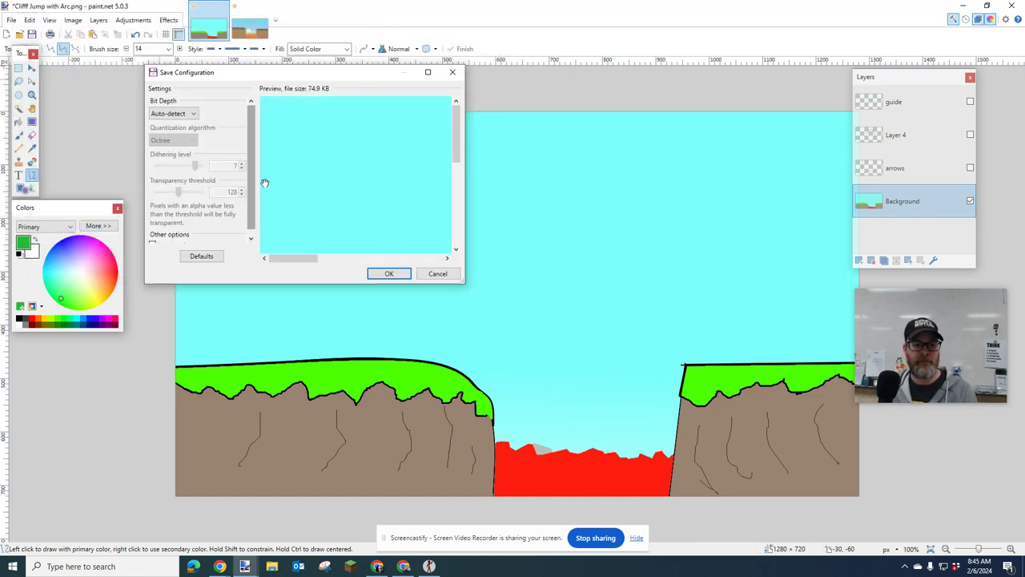
click(389, 273)
click(490, 307)
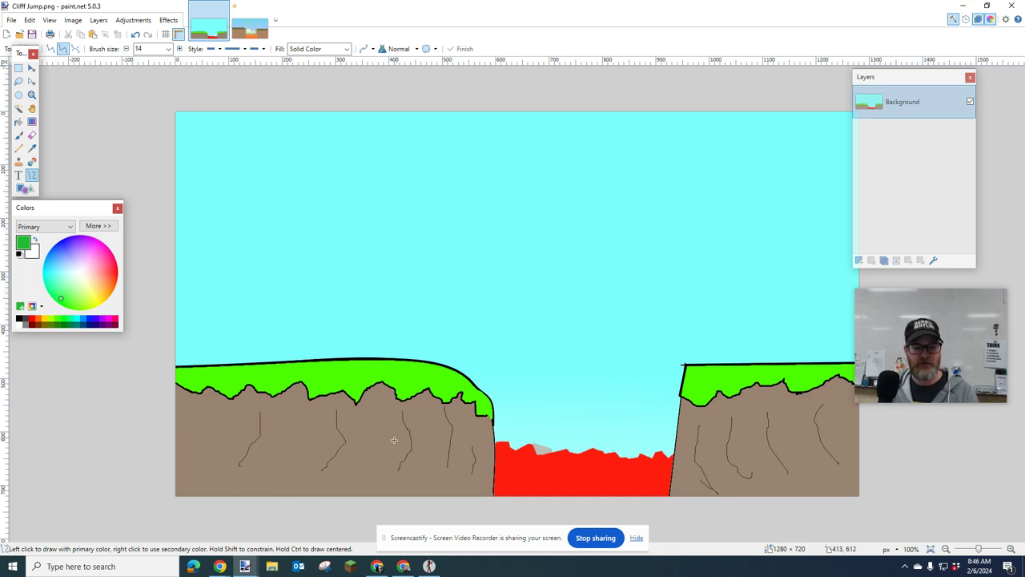
Open Downloads in File Explorer, preview Clifff Jump in the image viewer, then close the preview
click(273, 567)
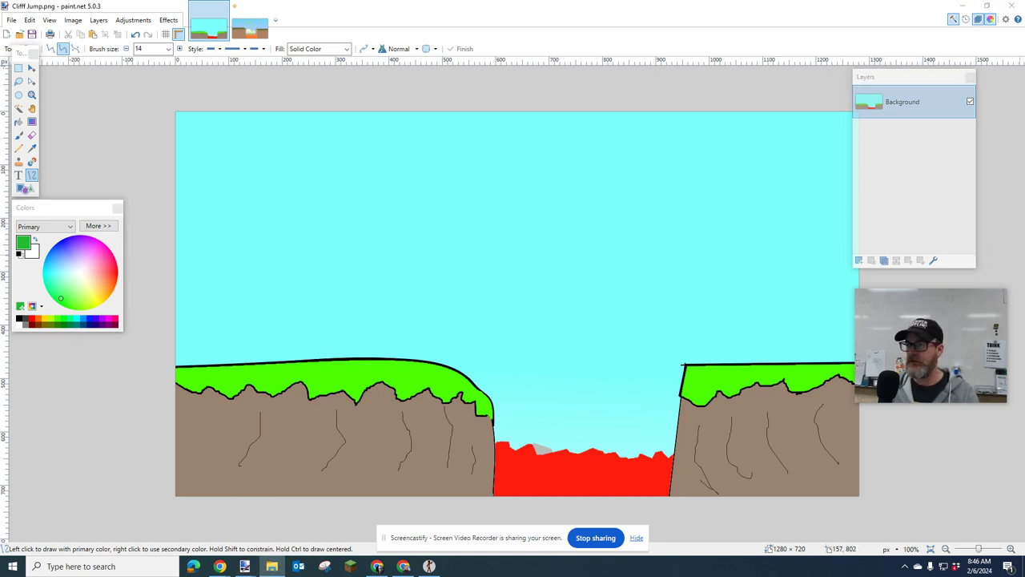
drag(705, 108, 457, 62)
click(498, 219)
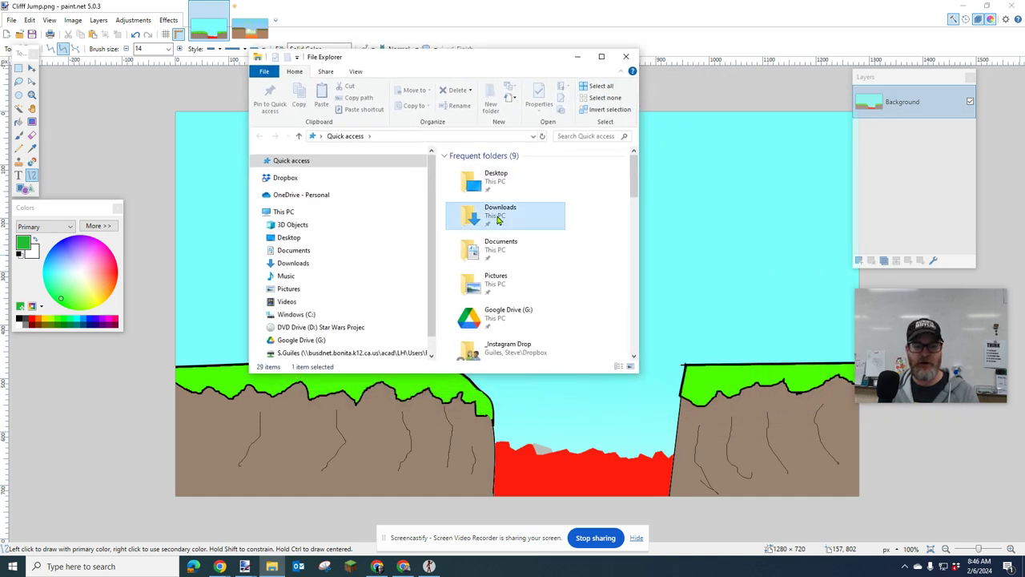
double_click(498, 219)
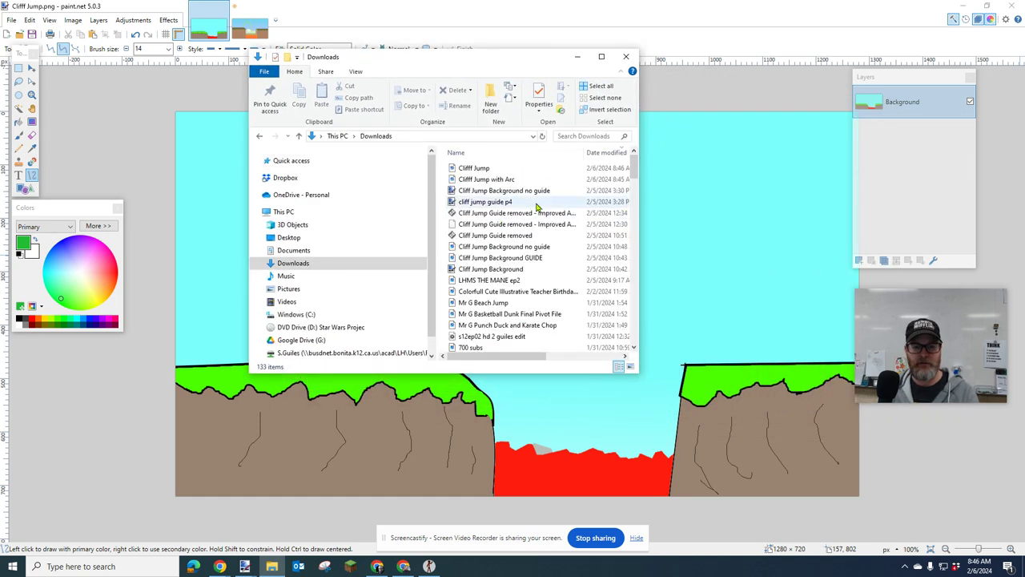
double_click(479, 169)
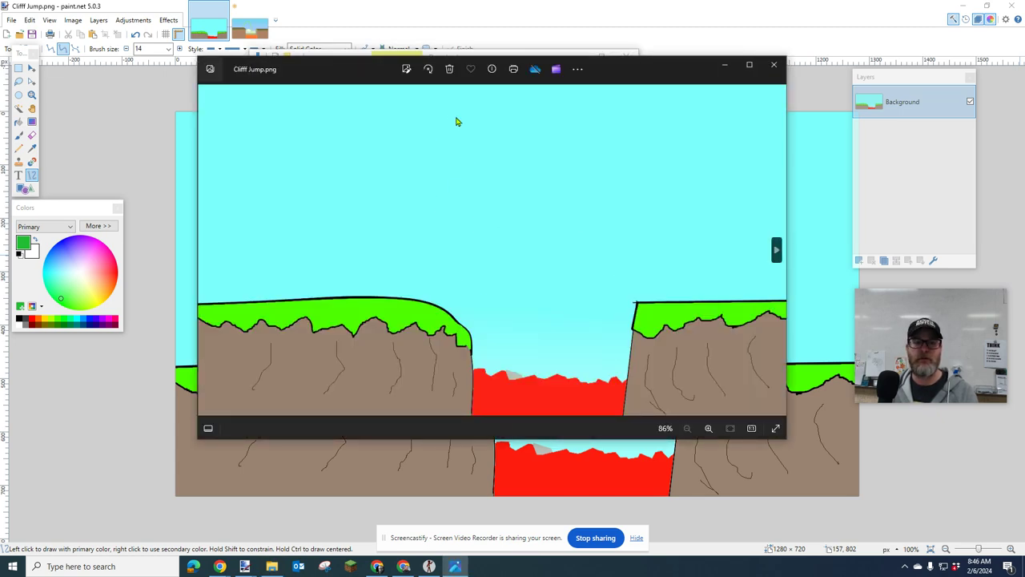
click(774, 64)
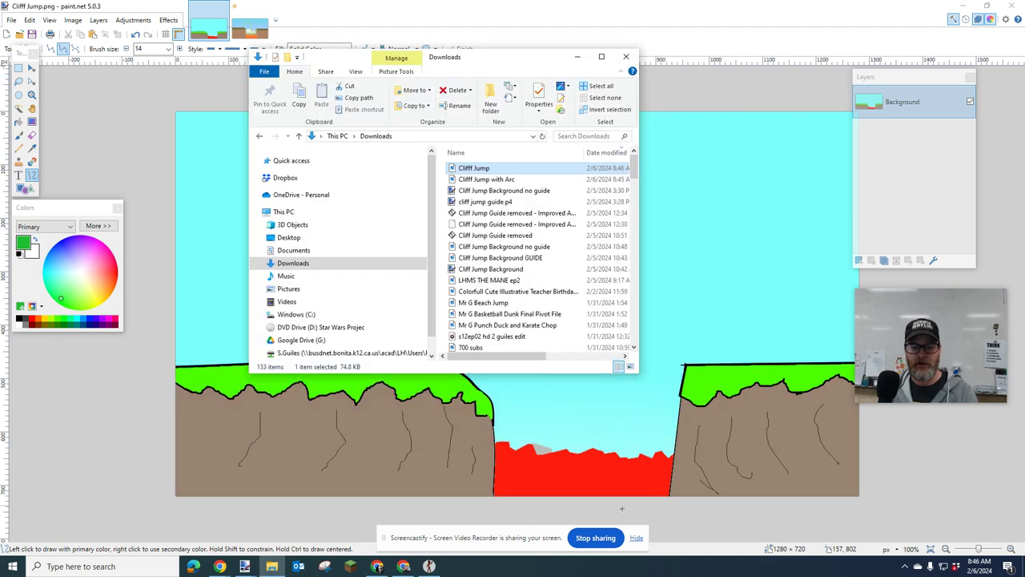